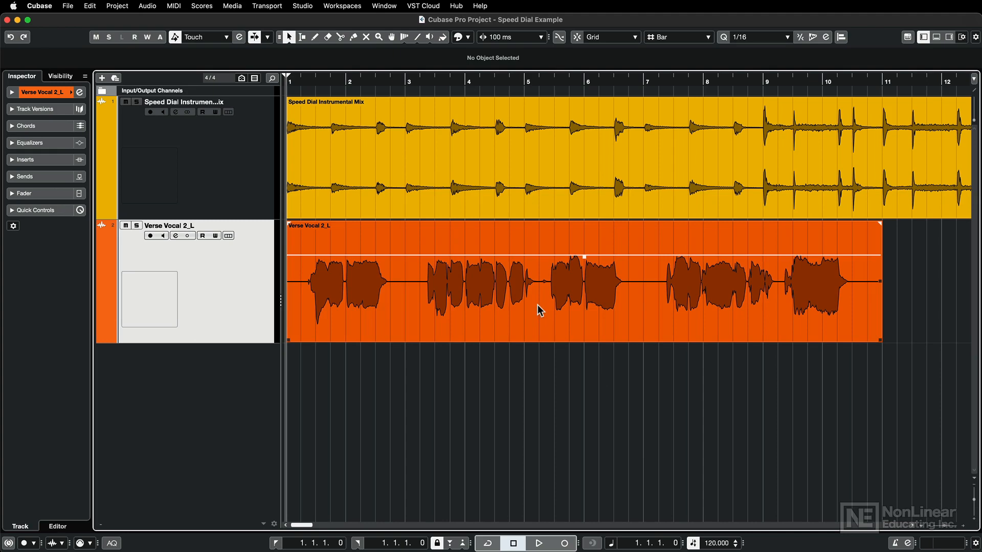
- Open the Verse Vocal 2_L event for VariAudio editing and adjust the pitch of the blue segment in its first phrase
{"action": "double_click", "coordinate": [490, 310]}
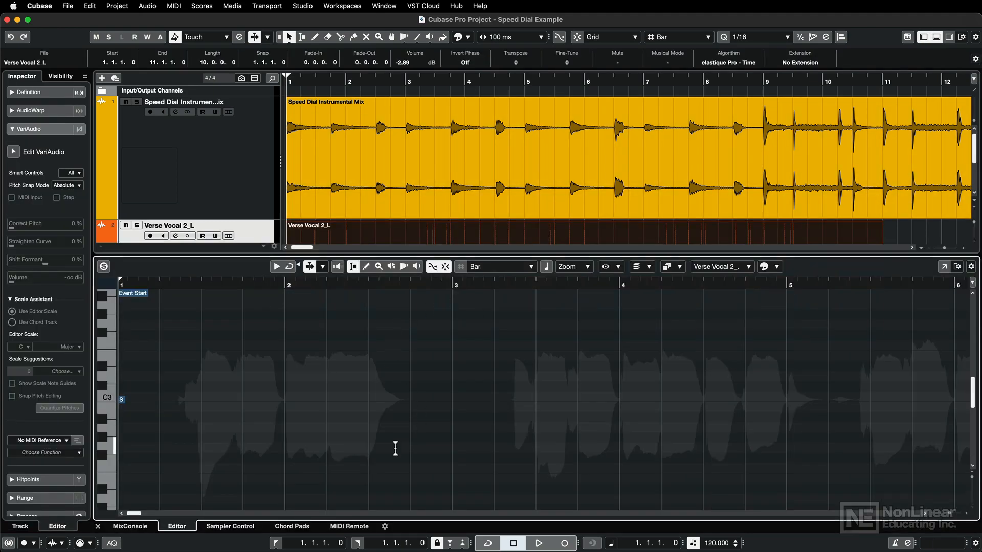
{"action": "left_click", "coordinate": [13, 152]}
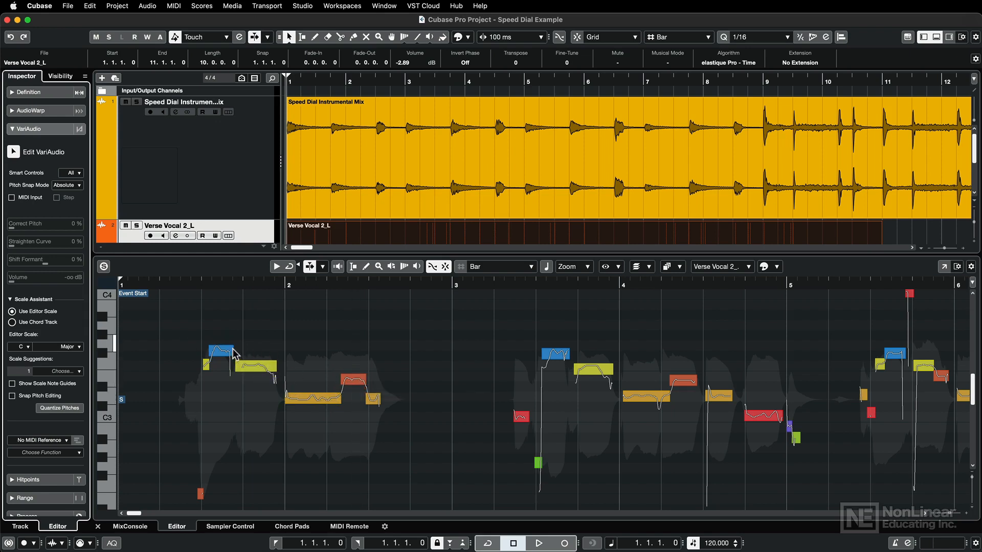
{"action": "left_click_drag", "start_coordinate": [222, 353], "coordinate": [220, 406]}
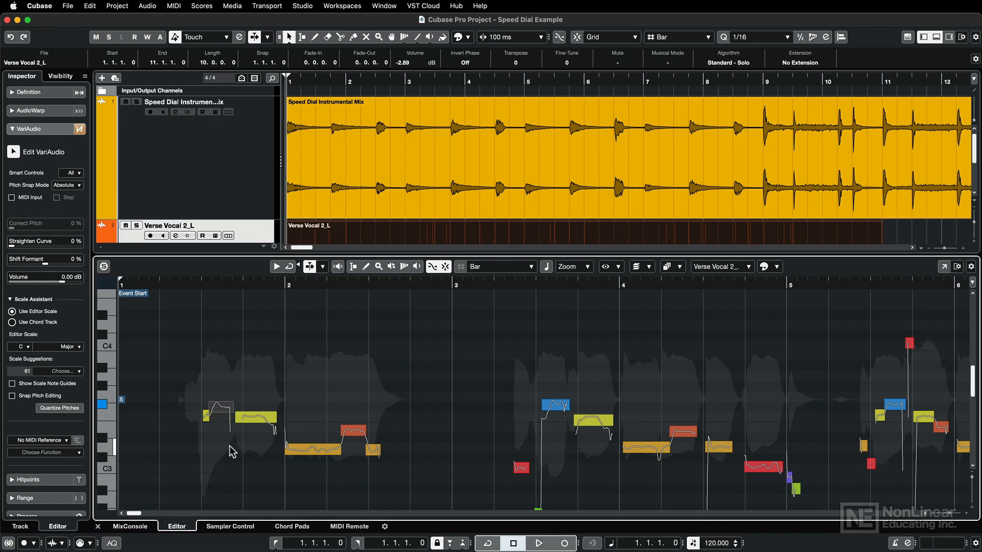
{"action": "left_click", "coordinate": [556, 407]}
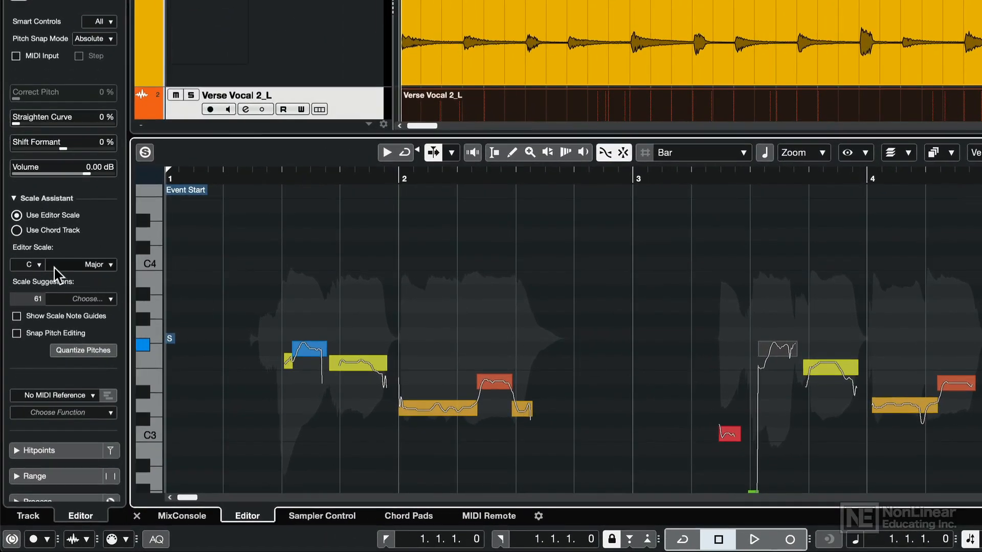
- Set the Scale Assistant's editor scale to A Aeolian (nat. minor) and enable Snap Pitch Editing
{"action": "left_click", "coordinate": [26, 347]}
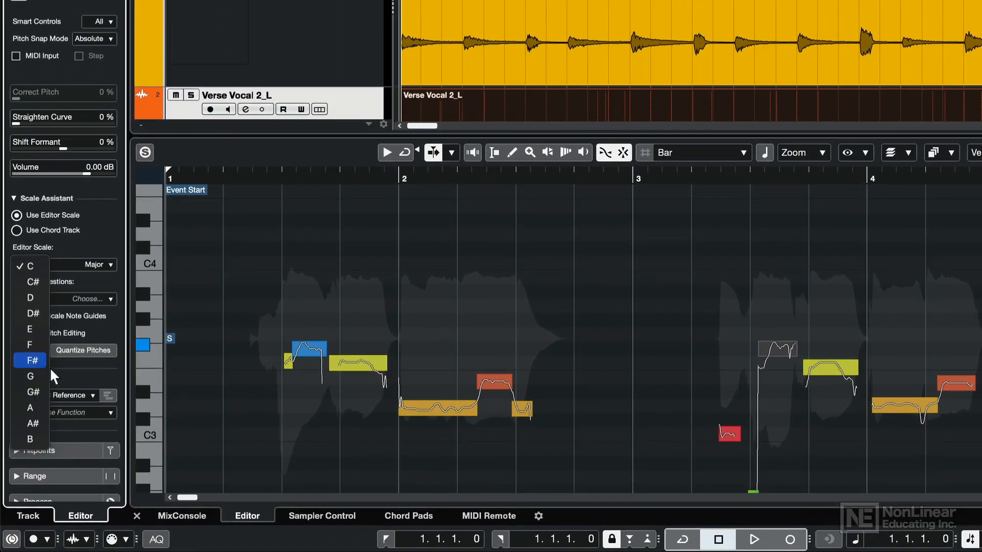
{"action": "left_click", "coordinate": [41, 408]}
{"action": "left_click", "coordinate": [97, 264]}
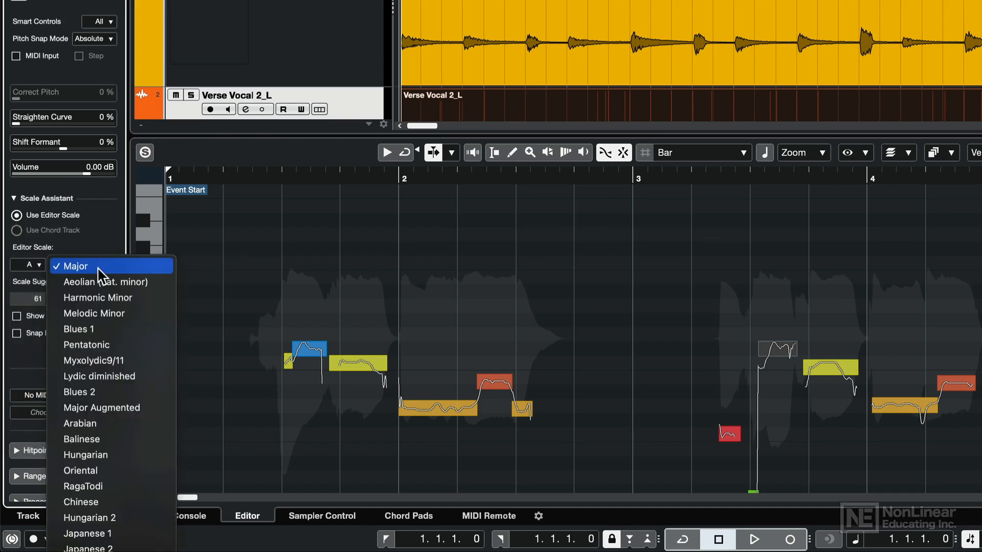
{"action": "left_click", "coordinate": [129, 285]}
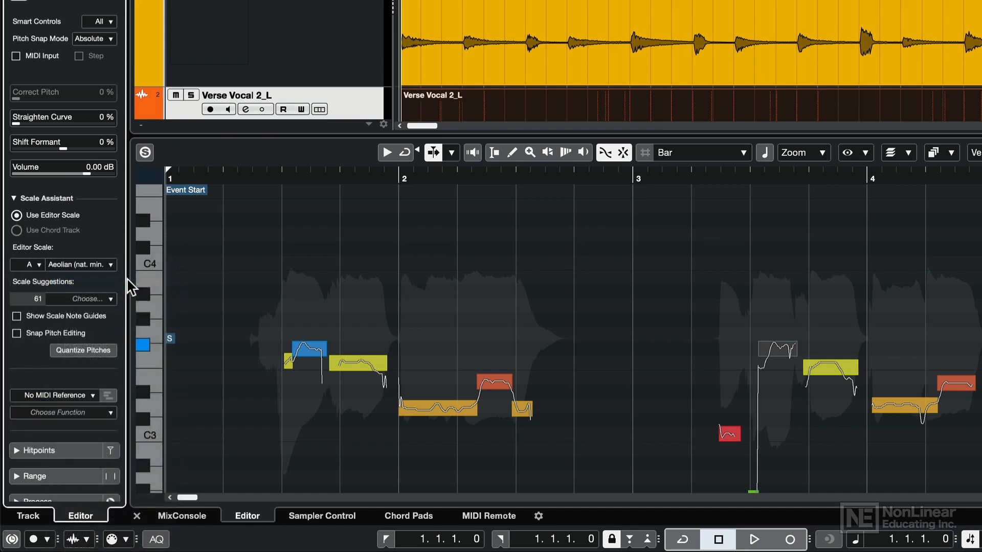
{"action": "left_click", "coordinate": [48, 340]}
- Raise the first phrase's blue segment to the nearest scale note, G3, and shift the matching second-phrase segment between scale notes
{"action": "left_click_drag", "start_coordinate": [311, 349], "coordinate": [320, 316]}
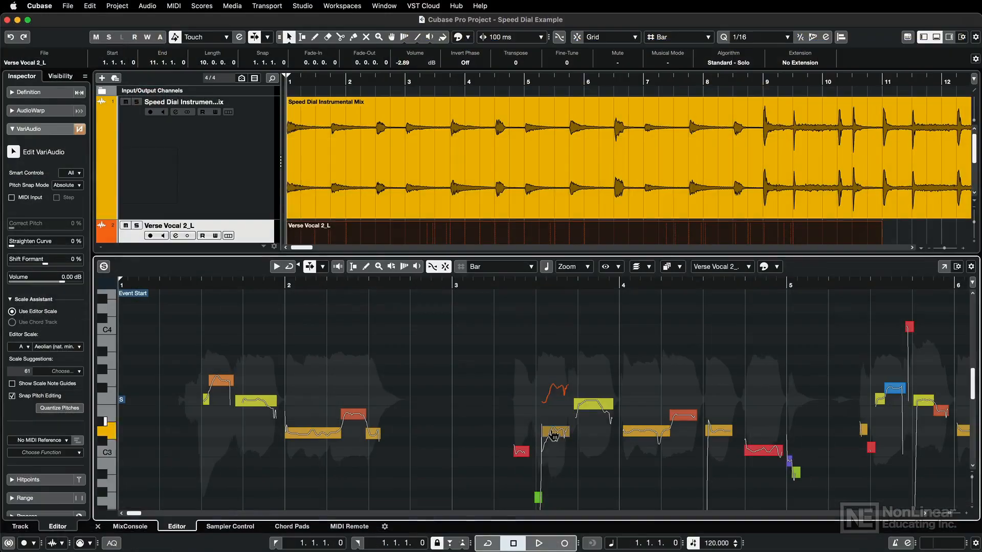
{"action": "left_click_drag", "start_coordinate": [554, 435], "coordinate": [554, 382]}
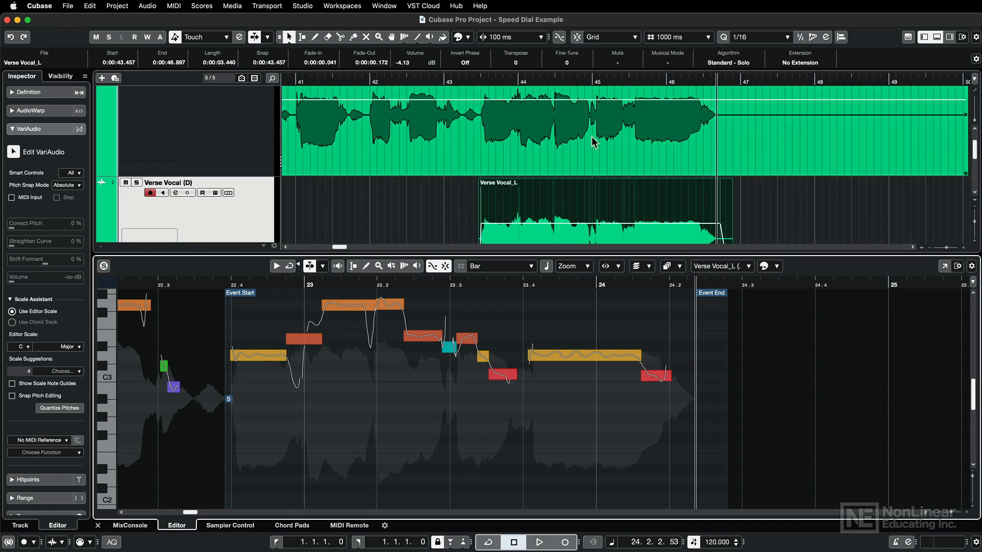
- Mute the Verse Vocal (D) track and play back the original Verse Vocal from just before the 42-second mark
{"action": "scroll", "coordinate": [593, 142], "scroll_direction": "up", "scroll_amount": 2}
{"action": "scroll", "coordinate": [628, 146], "scroll_direction": "down", "scroll_amount": 6}
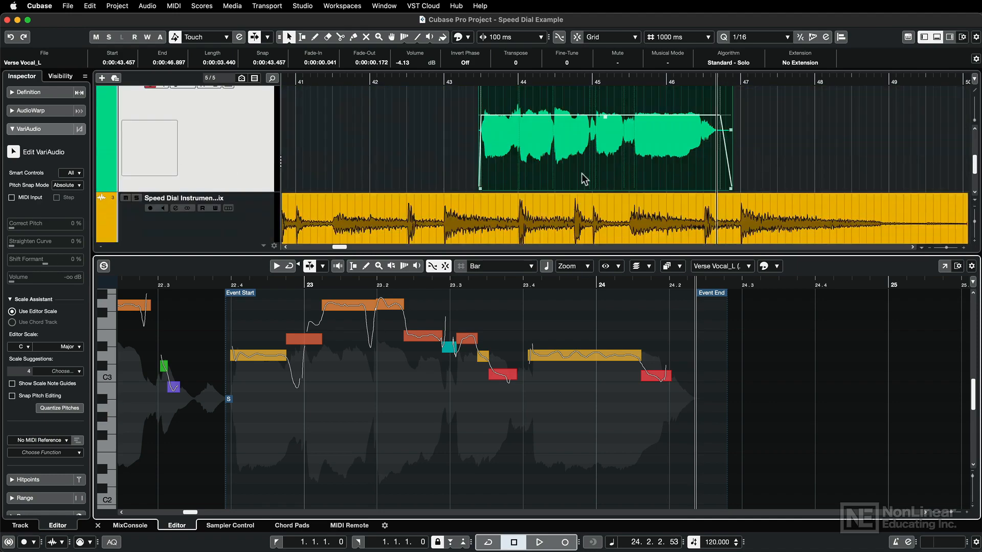
{"action": "scroll", "coordinate": [695, 143], "scroll_direction": "up", "scroll_amount": 5}
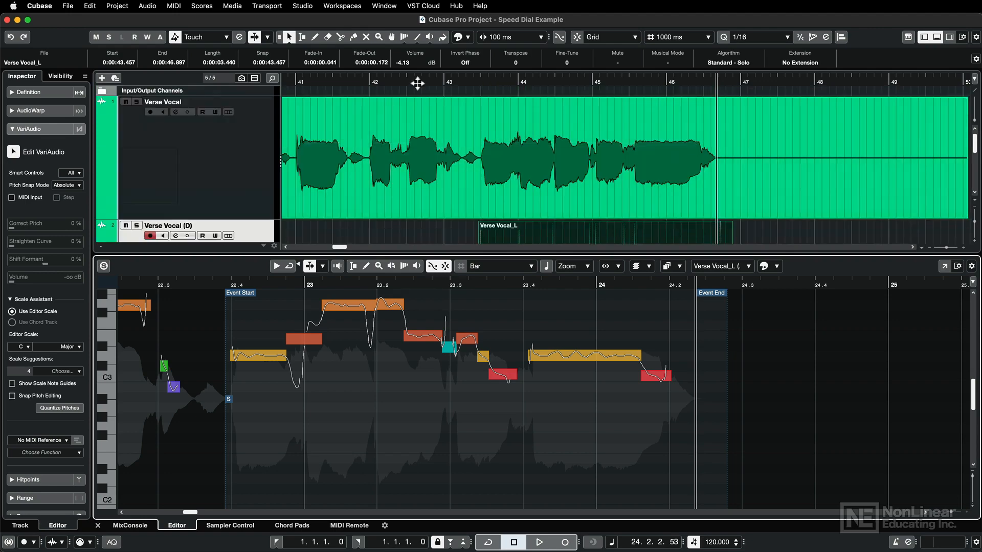
{"action": "left_click", "coordinate": [417, 82]}
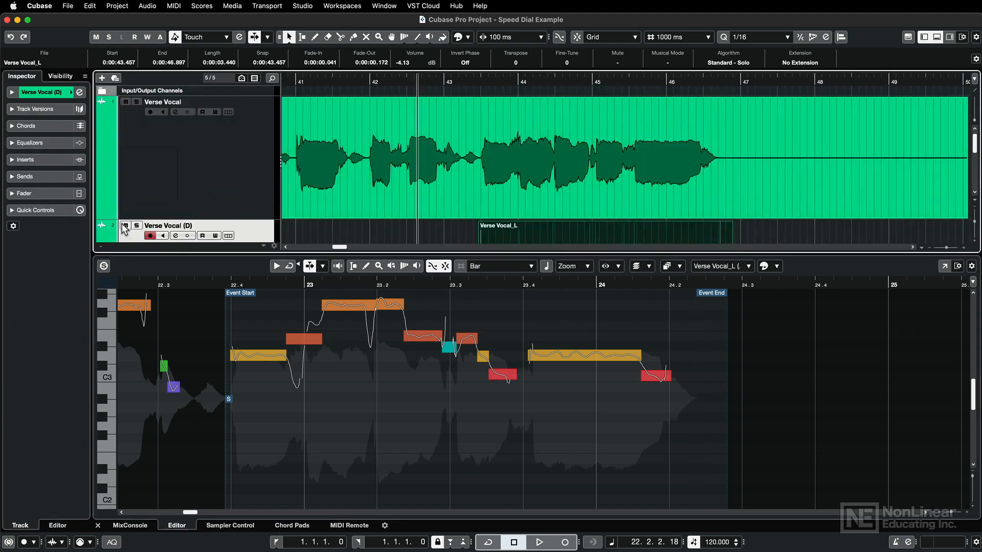
{"action": "left_click", "coordinate": [124, 226]}
{"action": "left_click", "coordinate": [360, 80]}
{"action": "key", "text": "space"}
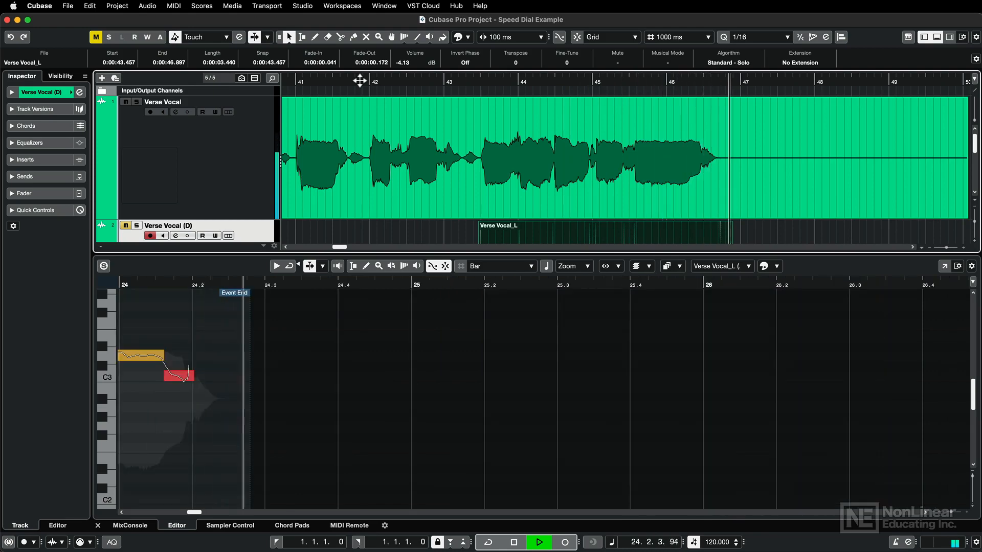
{"action": "key", "text": "space"}
- Place the playhead at the start of the duplicated Verse Vocal_L event and unmute the Verse Vocal (D) track
{"action": "left_click", "coordinate": [478, 84]}
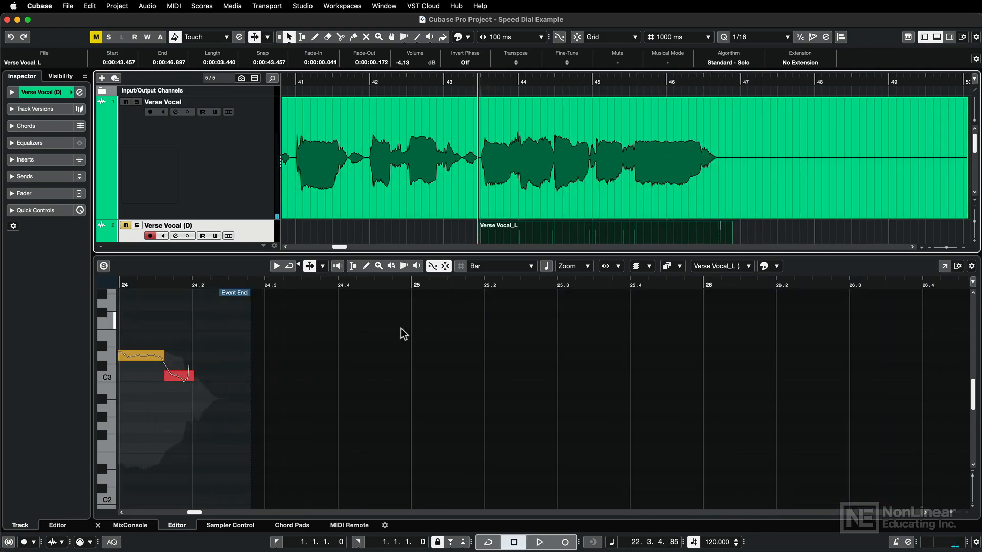
{"action": "scroll", "coordinate": [404, 334], "scroll_direction": "left", "scroll_amount": 10}
{"action": "scroll", "coordinate": [403, 334], "scroll_direction": "right", "scroll_amount": 3}
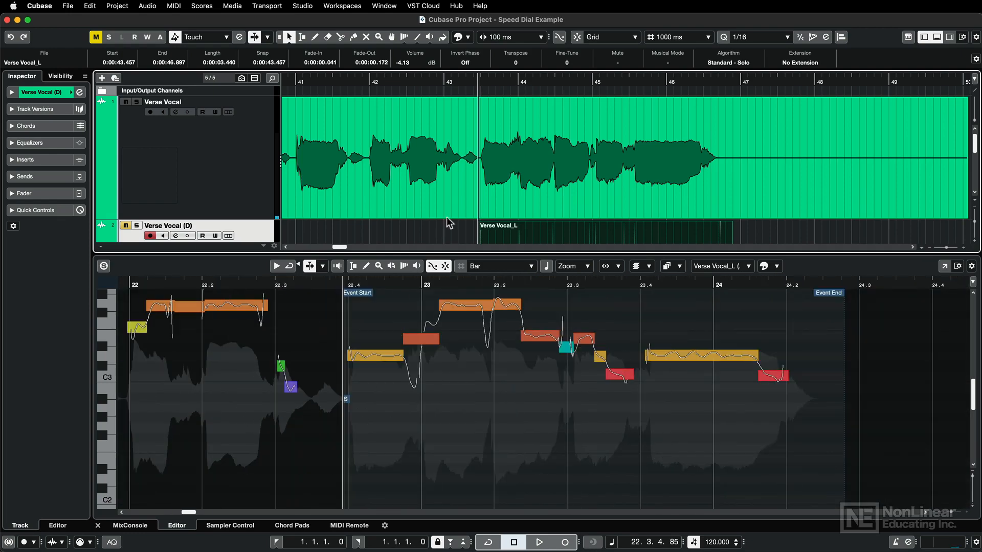
{"action": "left_click", "coordinate": [127, 226]}
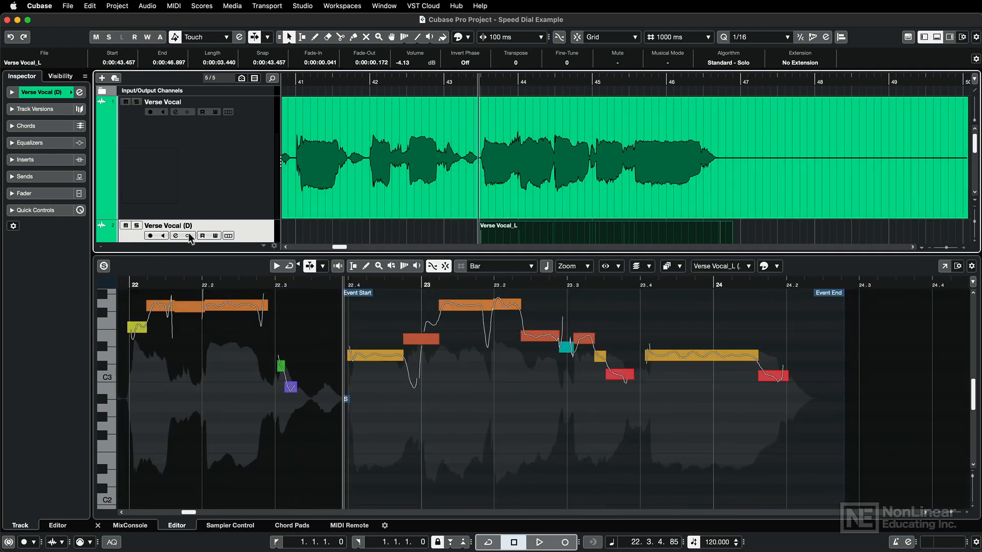
- Transpose all pitch segments in the duplicated Verse Vocal_L event up four semitones, taking the C3 segments to E3
{"action": "scroll", "coordinate": [507, 194], "scroll_direction": "down", "scroll_amount": 3}
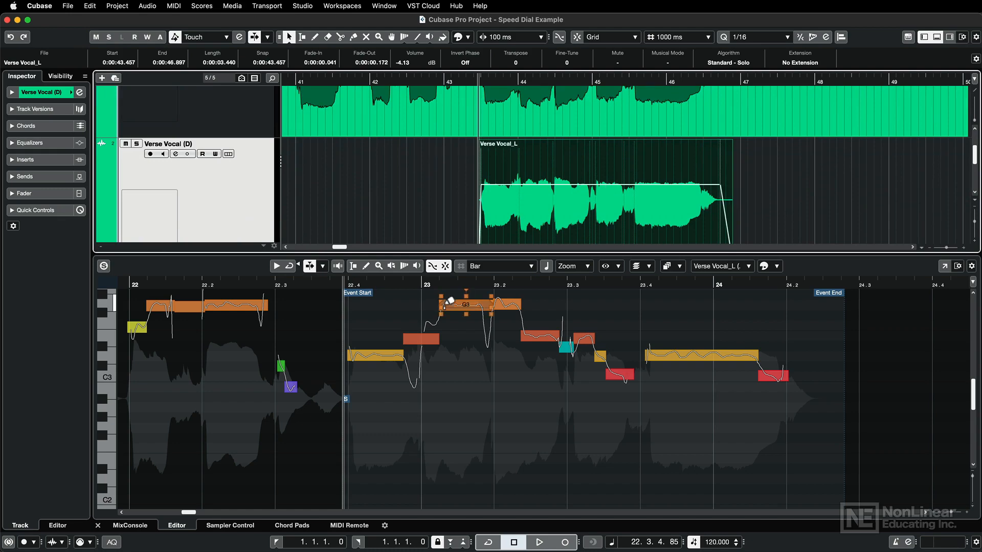
{"action": "scroll", "coordinate": [608, 406], "scroll_direction": "up", "scroll_amount": 2}
{"action": "scroll", "coordinate": [614, 399], "scroll_direction": "up", "scroll_amount": 2}
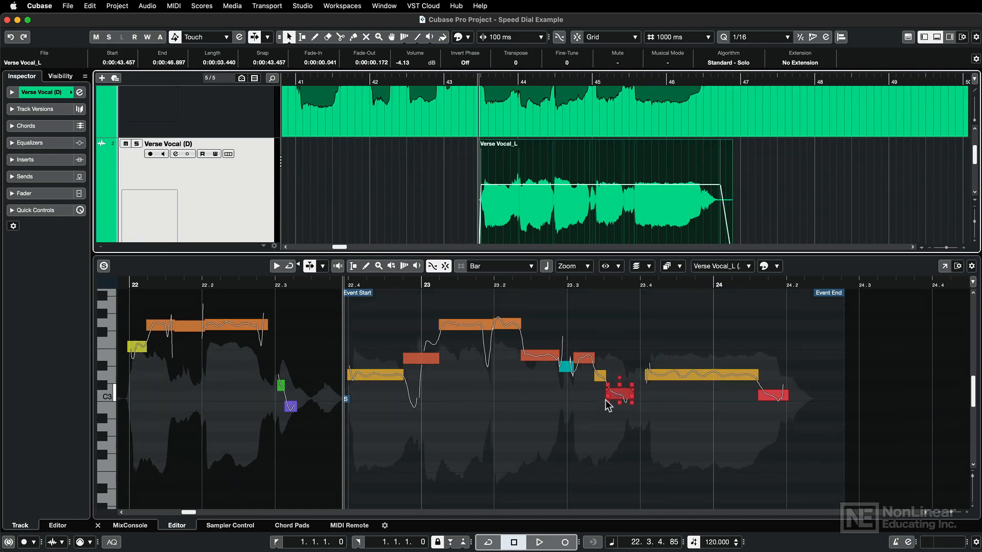
{"action": "left_click_drag", "start_coordinate": [385, 314], "coordinate": [769, 455]}
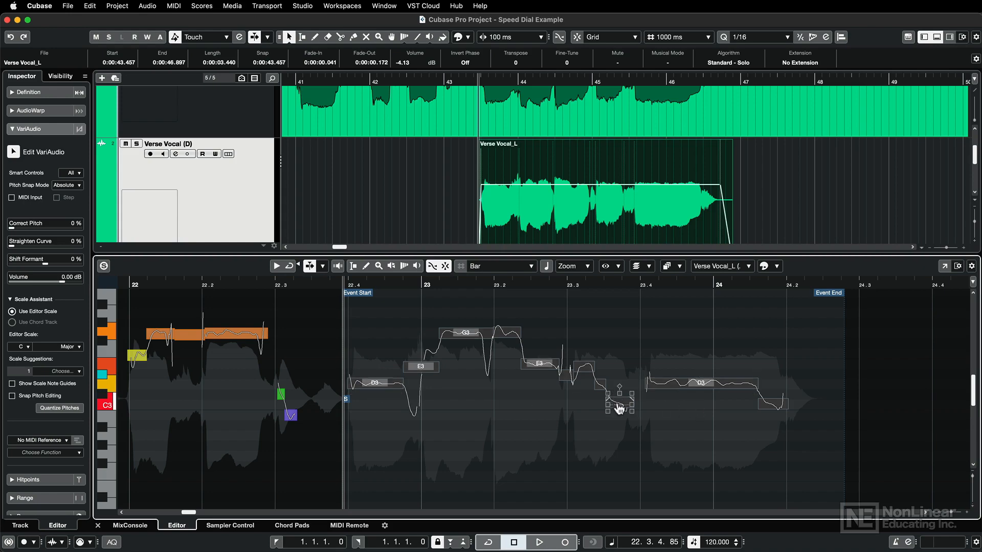
{"action": "left_click_drag", "start_coordinate": [619, 407], "coordinate": [619, 370]}
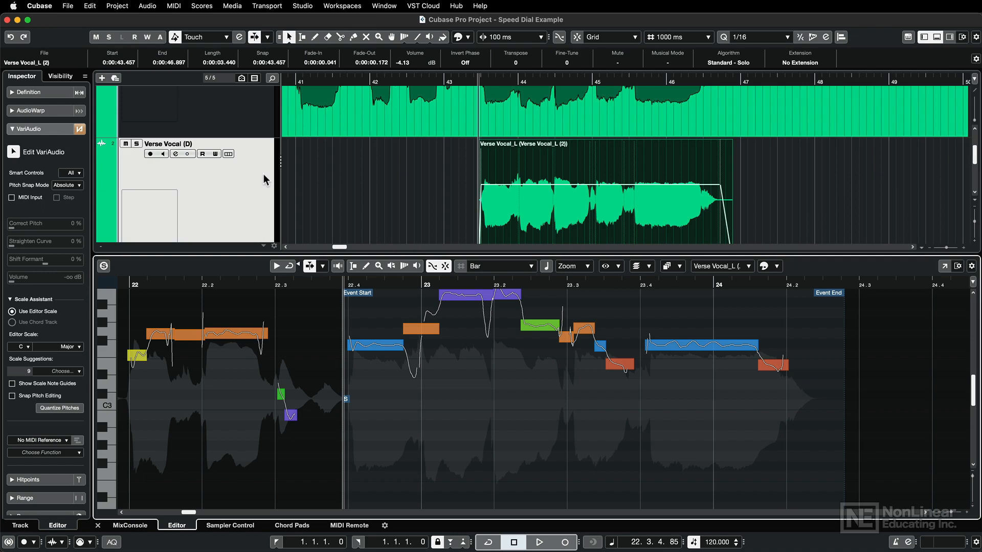
- Play the chromatically transposed harmony against the original vocal, and undo the transposition
{"action": "key", "text": "space"}
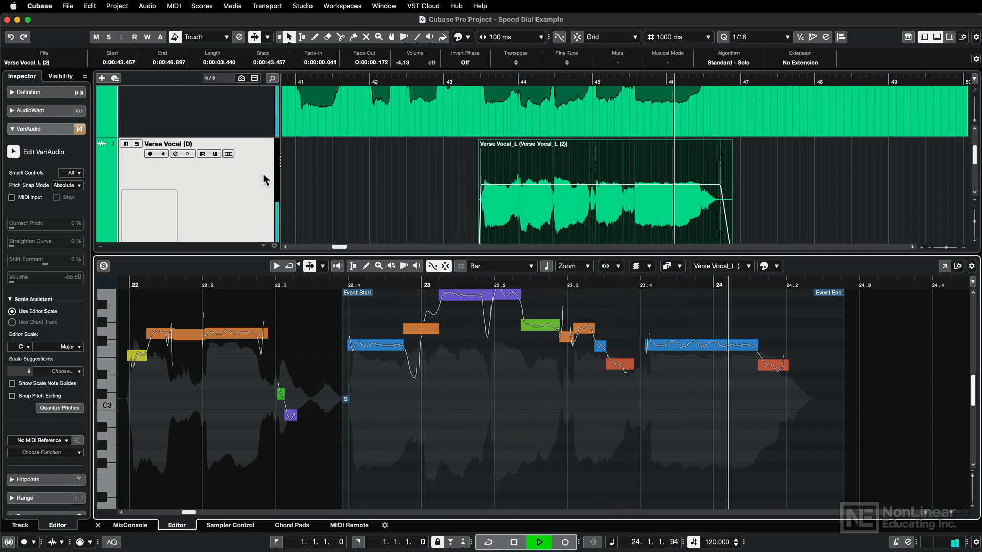
{"action": "key", "text": "space"}
{"action": "key", "text": "super+z"}
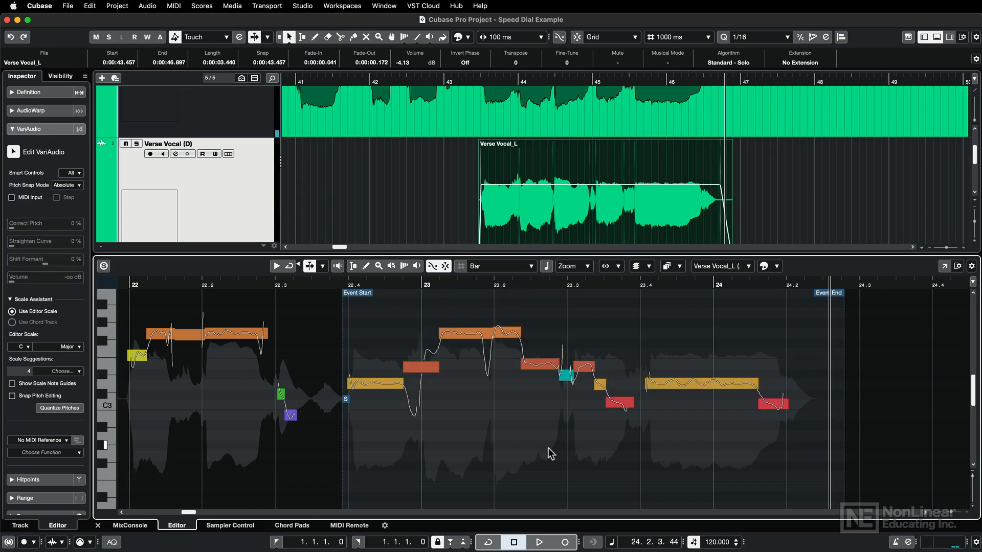
- Set the duplicated vocal's editor scale to A Aeolian (nat. minor) and turn on Snap Pitch Editing
{"action": "left_click", "coordinate": [25, 347]}
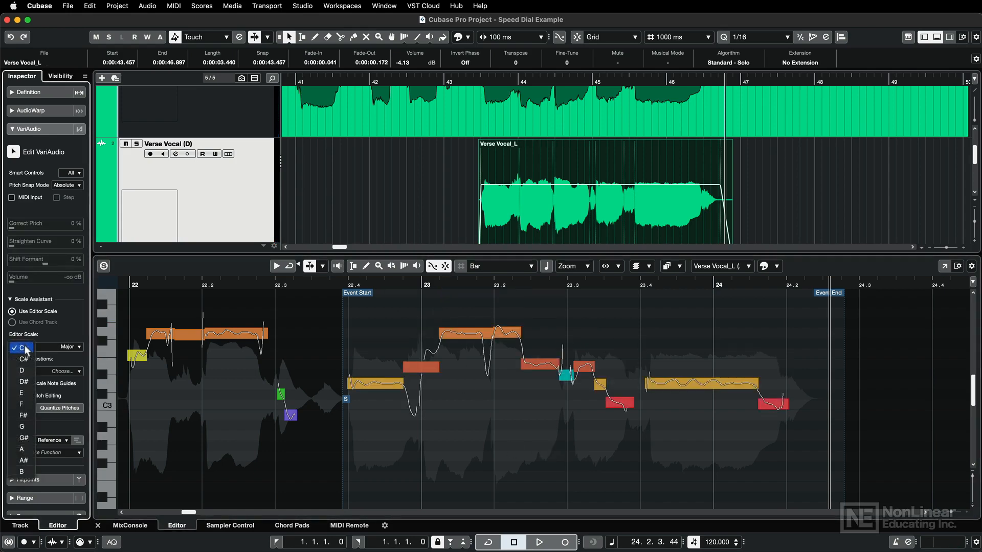
{"action": "left_click", "coordinate": [21, 449]}
{"action": "left_click", "coordinate": [66, 348]}
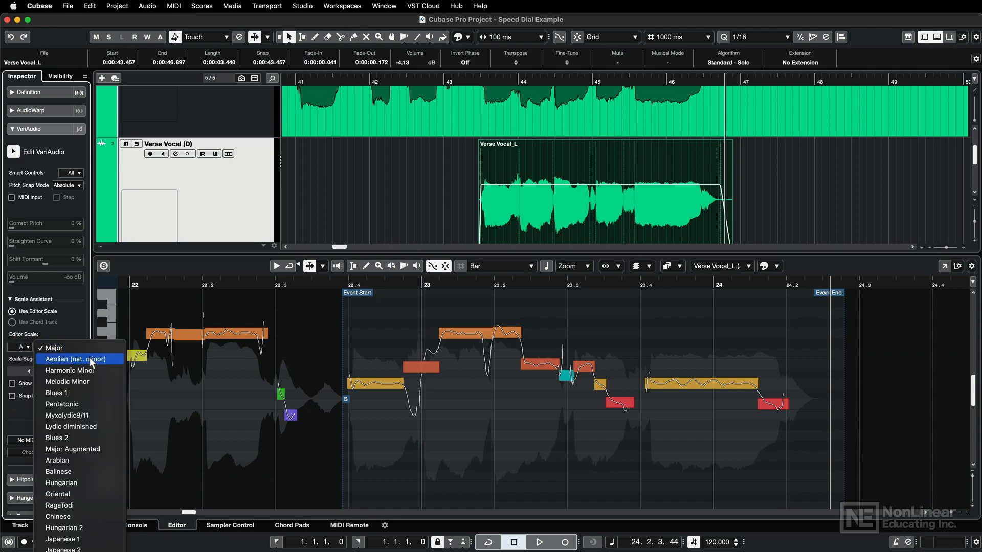
{"action": "left_click", "coordinate": [91, 360]}
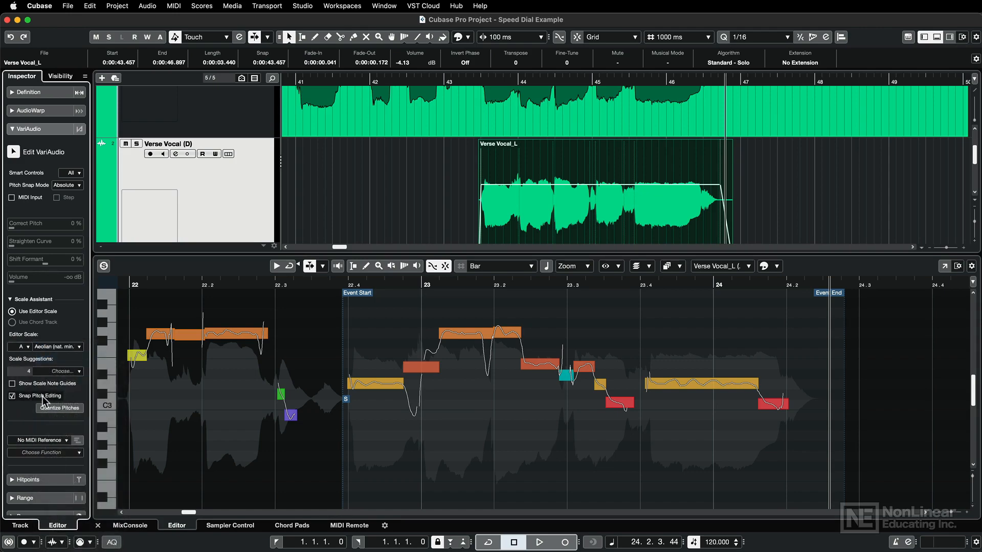
- Raise all the event's segments with scale snapping so the C3 segments reach E3, and play the harmony from the event's start
{"action": "left_click_drag", "start_coordinate": [348, 312], "coordinate": [788, 479]}
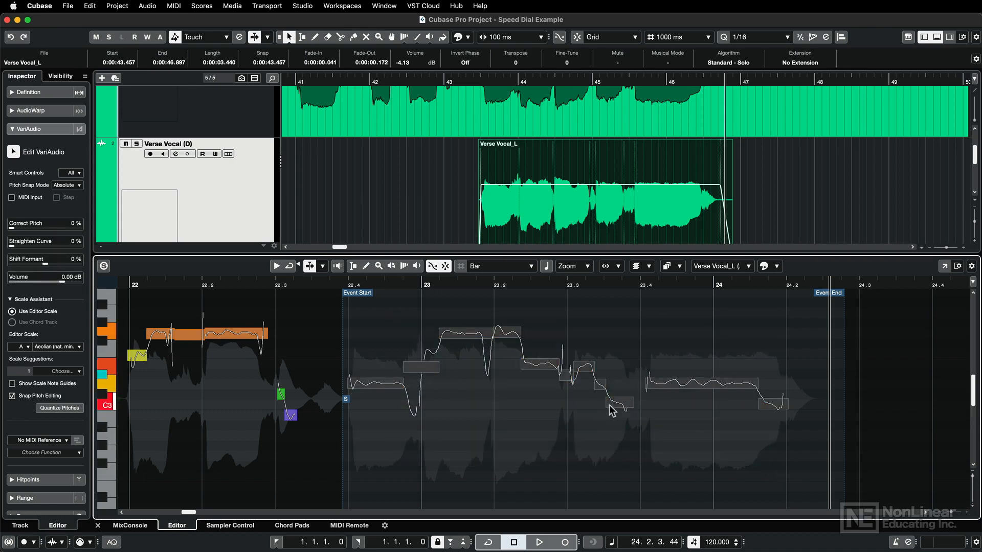
{"action": "left_click_drag", "start_coordinate": [620, 406], "coordinate": [614, 376]}
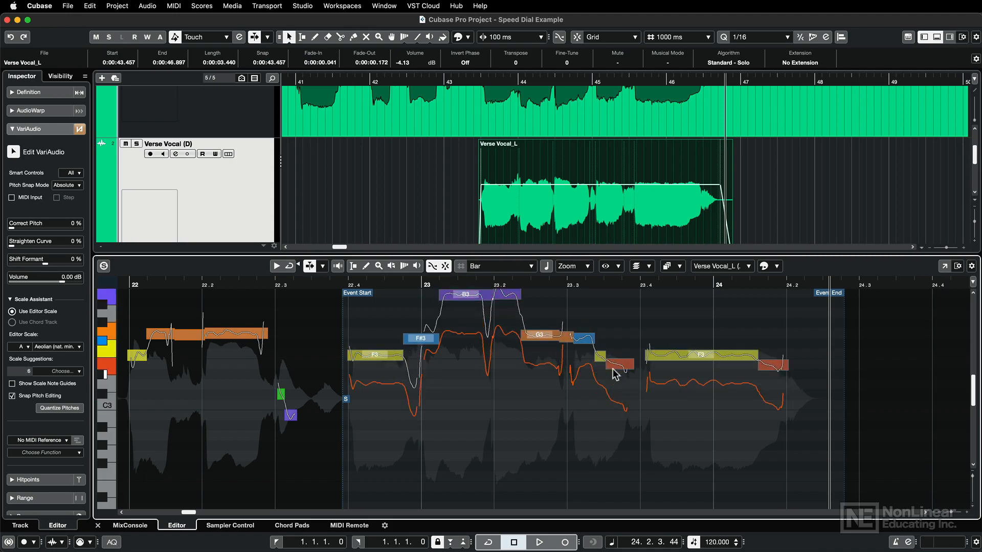
{"action": "left_click", "coordinate": [465, 79]}
{"action": "key", "text": "space"}
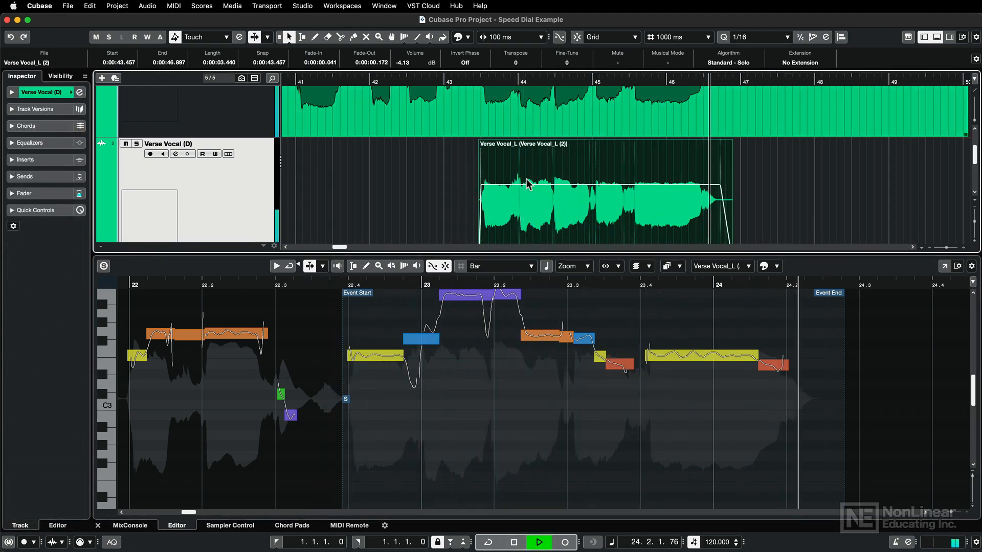
{"action": "key", "text": "space"}
- Undo the scale-snapped transposition and quantize the pitches of all the event's segments to the scale
{"action": "left_click", "coordinate": [559, 398]}
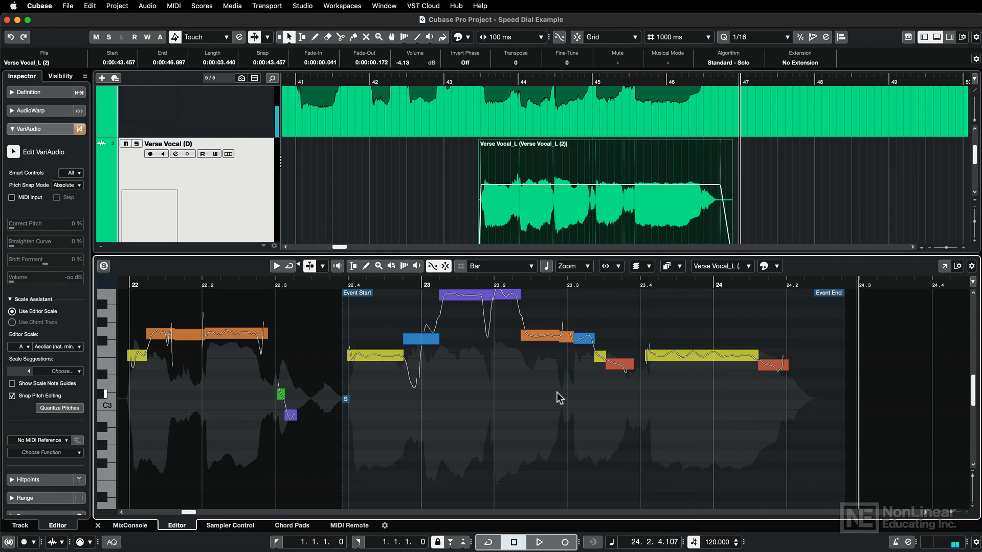
{"action": "key", "text": "ctrl+z"}
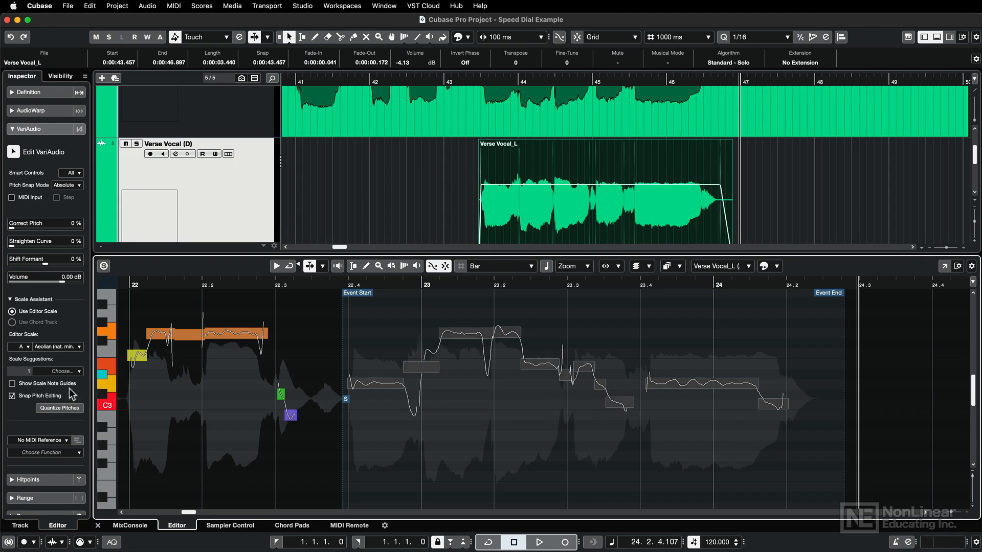
{"action": "left_click", "coordinate": [62, 409]}
{"action": "left_click", "coordinate": [452, 435]}
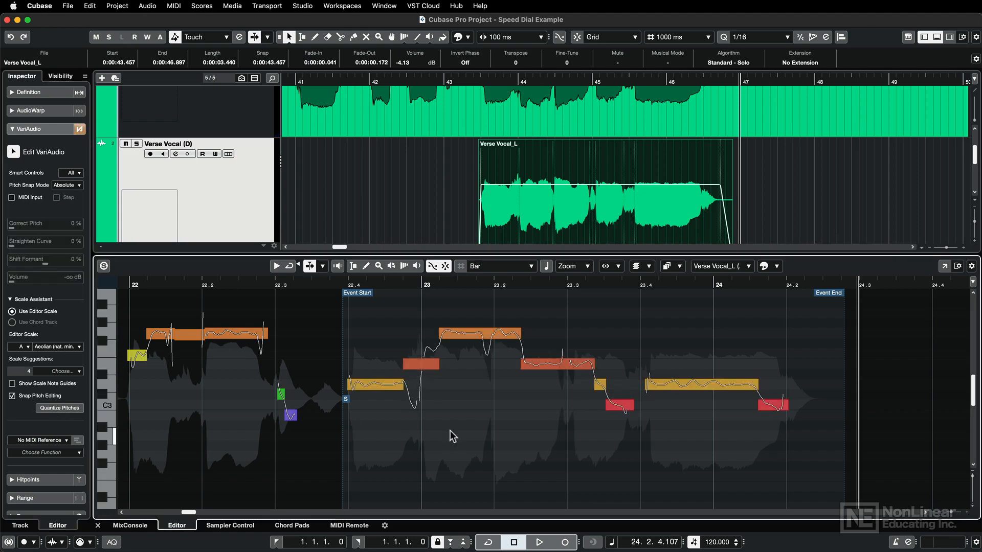
- Play back the quantized vocal phrase from just before the event's start
{"action": "left_click", "coordinate": [334, 283]}
{"action": "key", "text": "space"}
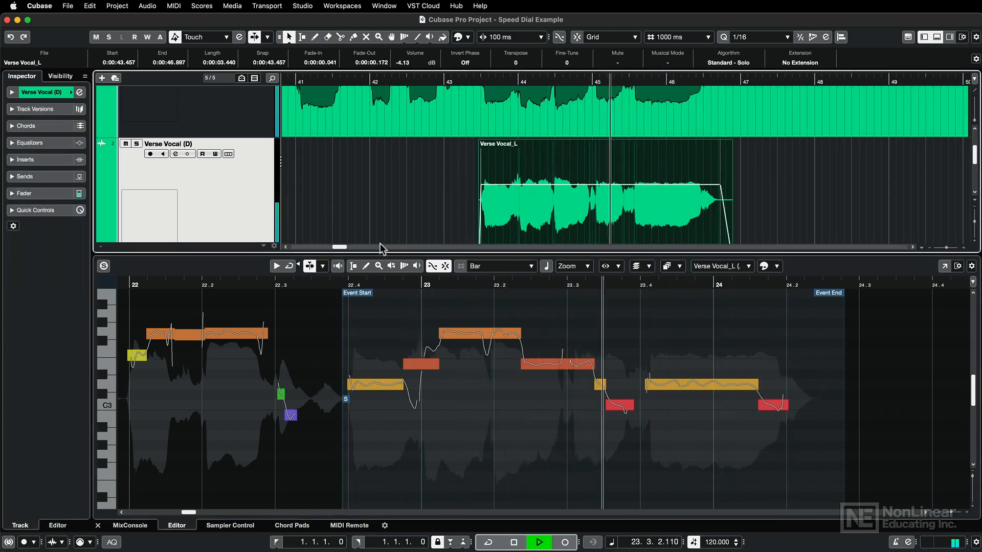
{"action": "key", "text": "space"}
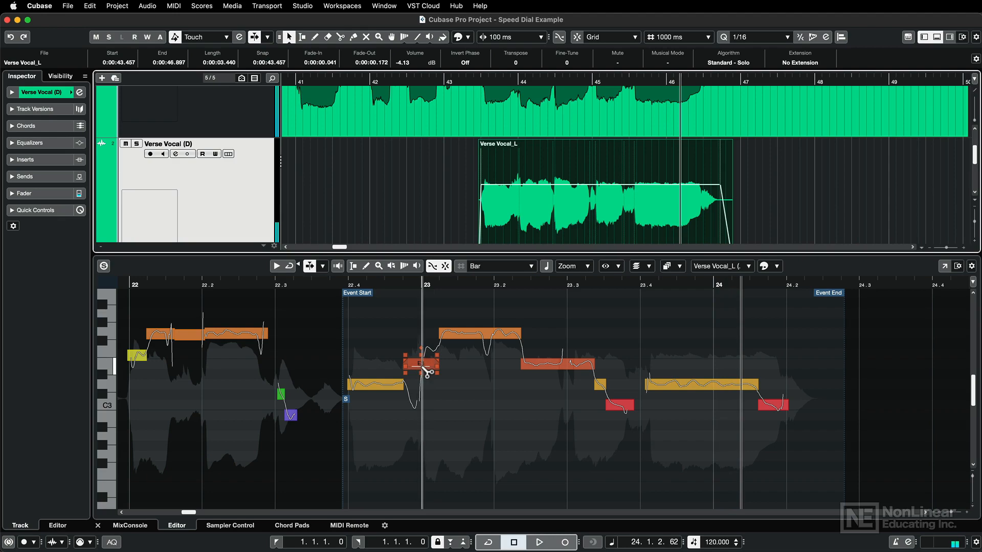
- Split the E3 segment that crosses bar 23 at the bar line and glue its first part to the preceding D3 segment
{"action": "left_click", "coordinate": [421, 370]}
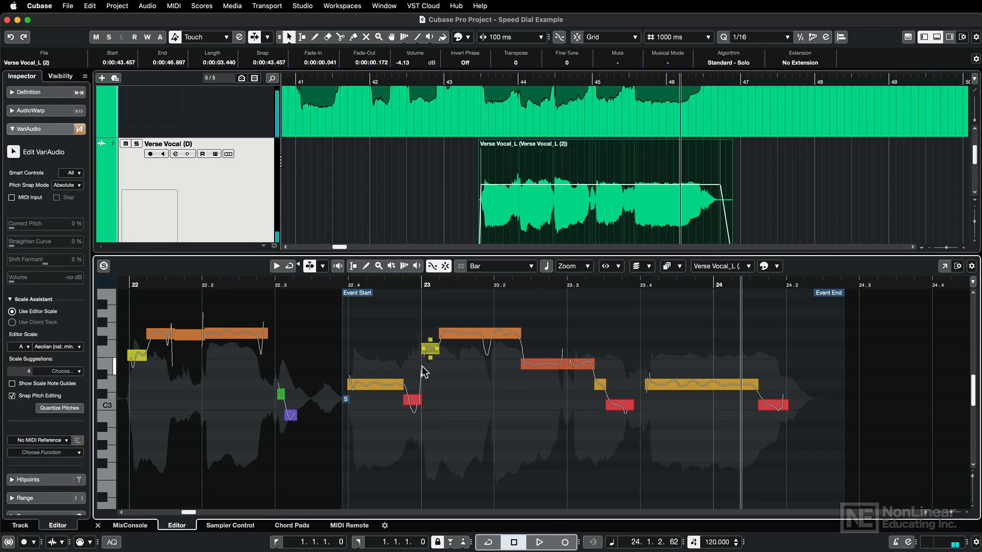
{"action": "left_click", "coordinate": [413, 398], "text": "alt"}
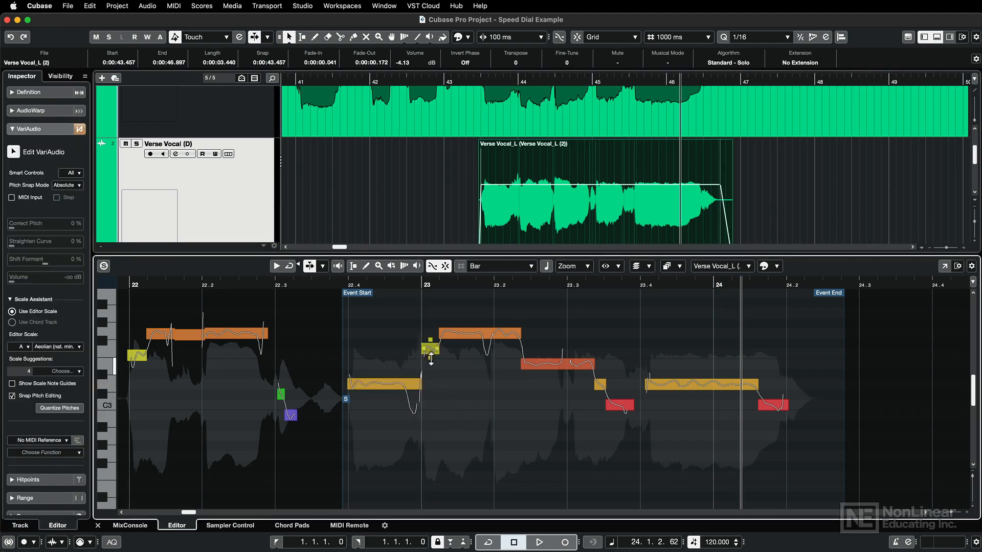
- Select all of the event's corrected segments and raise them together with scale snapping so the D3 segments reach F3
{"action": "left_click_drag", "start_coordinate": [388, 313], "coordinate": [460, 417]}
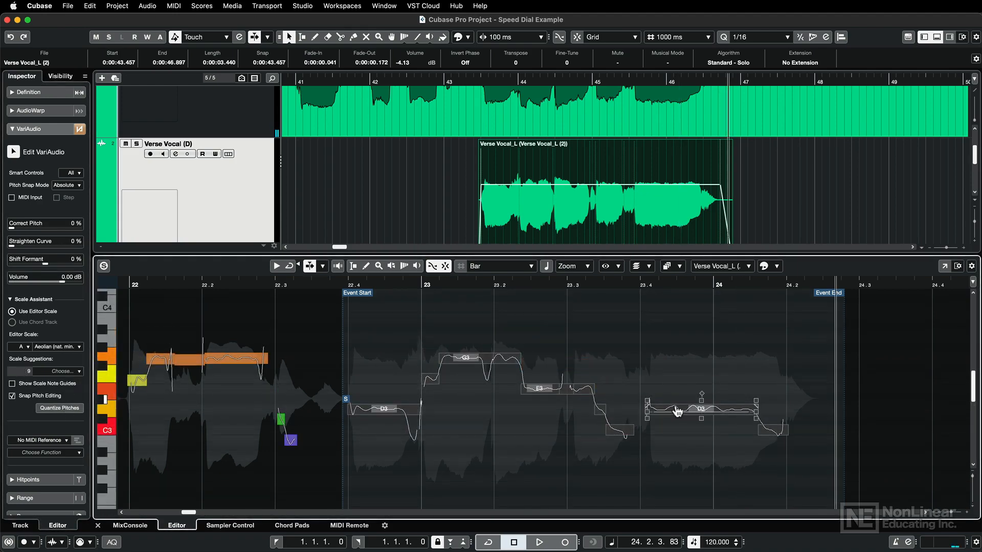
{"action": "left_click_drag", "start_coordinate": [694, 413], "coordinate": [689, 386]}
{"action": "left_click", "coordinate": [580, 436]}
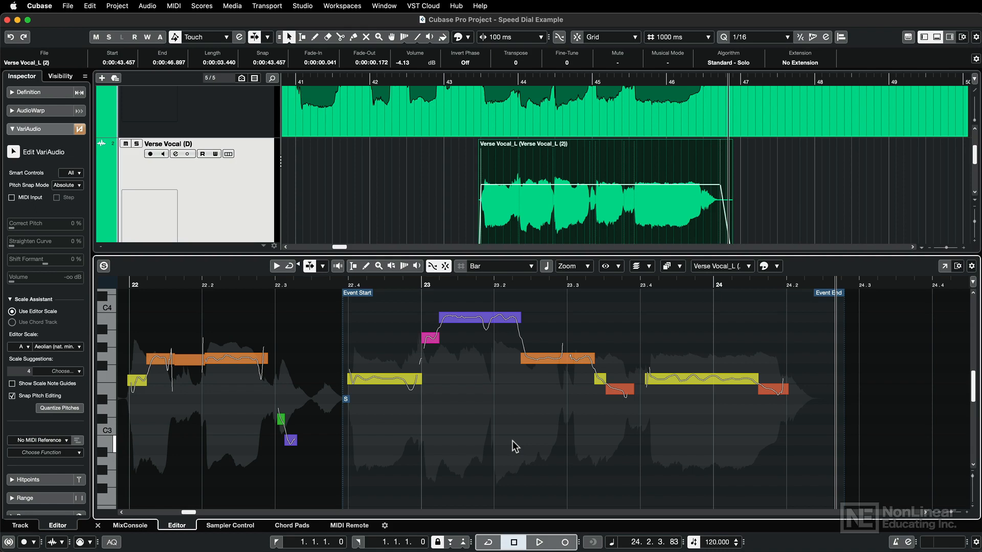
- Play back the raised harmony together with the original vocal from just before the event's start
{"action": "left_click", "coordinate": [457, 81]}
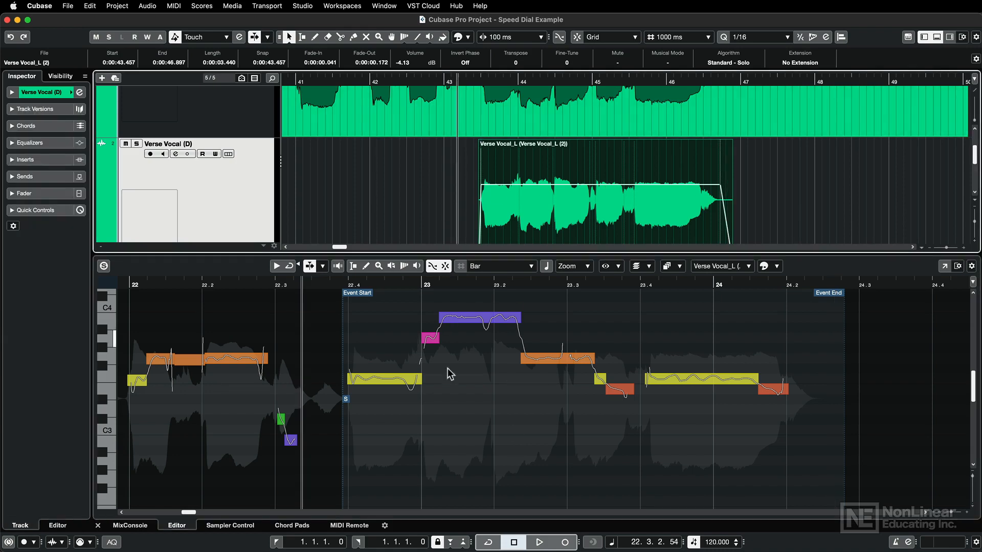
{"action": "key", "text": "space"}
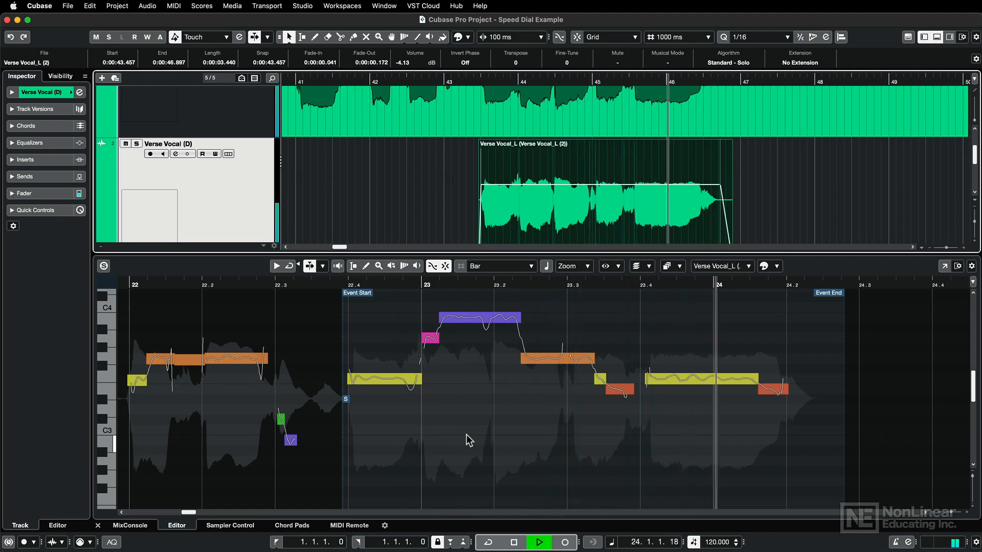
{"action": "scroll", "coordinate": [373, 434], "scroll_direction": "left", "scroll_amount": 15}
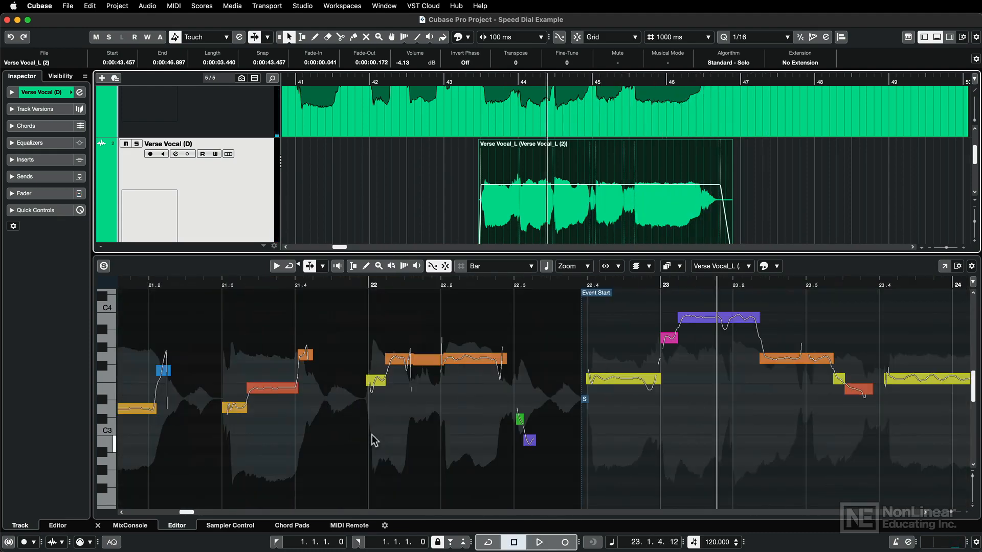
{"action": "scroll", "coordinate": [373, 436], "scroll_direction": "right", "scroll_amount": 7}
{"action": "left_click", "coordinate": [409, 407]}
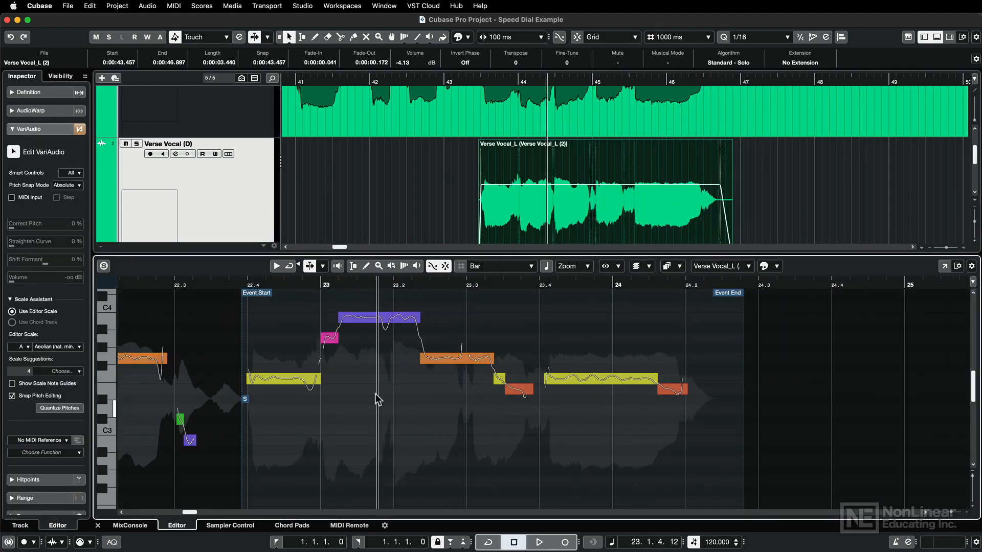